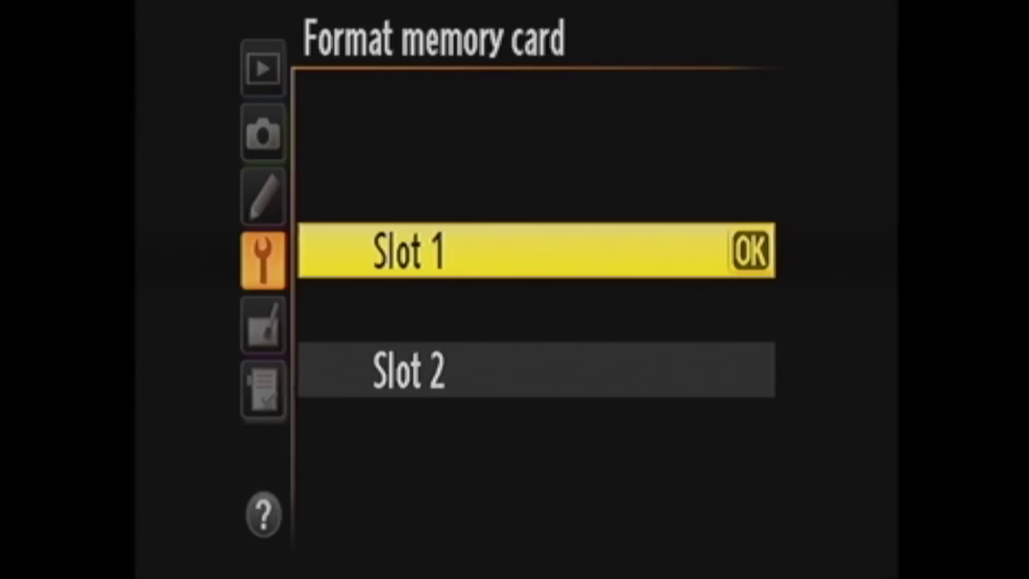
Choose Yes to format the Slot 1 card on the D600, erasing all its images.
{"action": "key", "text": "Return"}
{"action": "key", "text": "Up"}
{"action": "key", "text": "Return"}
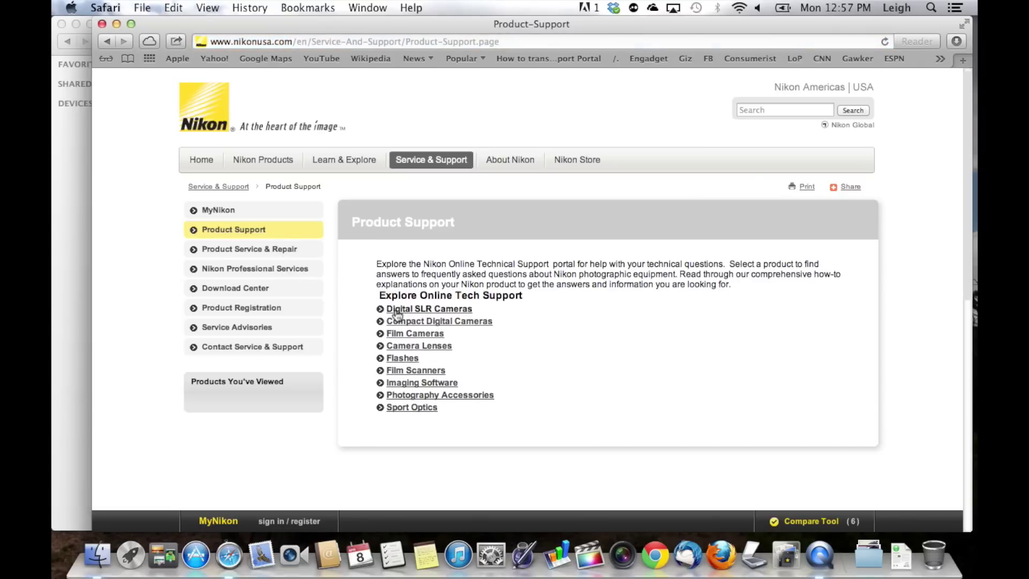
Filter Nikon support answers to Digital SLR Cameras and open the D600 firmware C: 1.01 entry.
{"action": "left_click", "coordinate": [396, 312]}
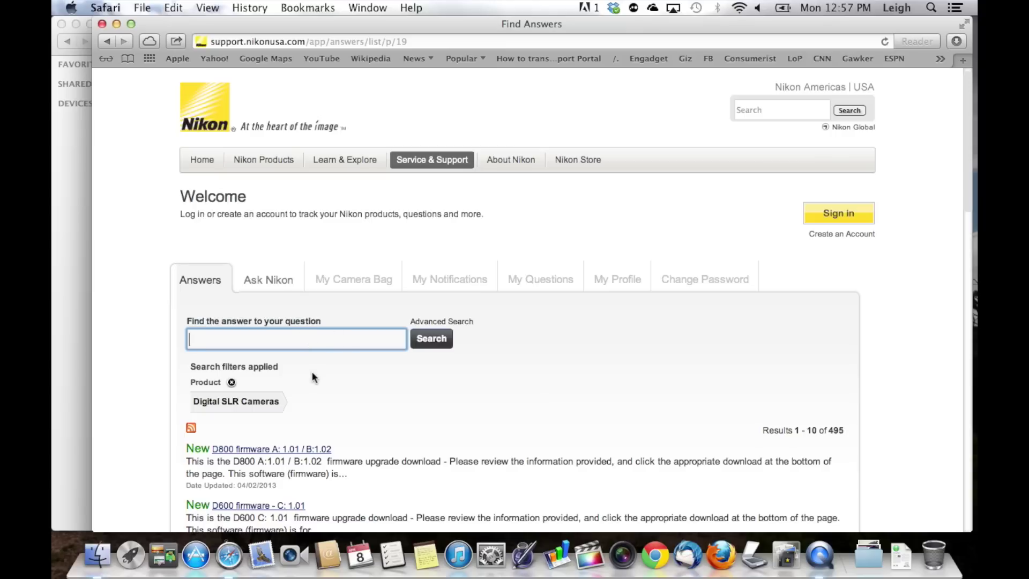
{"action": "scroll", "coordinate": [333, 441], "scroll_direction": "down", "scroll_amount": 2}
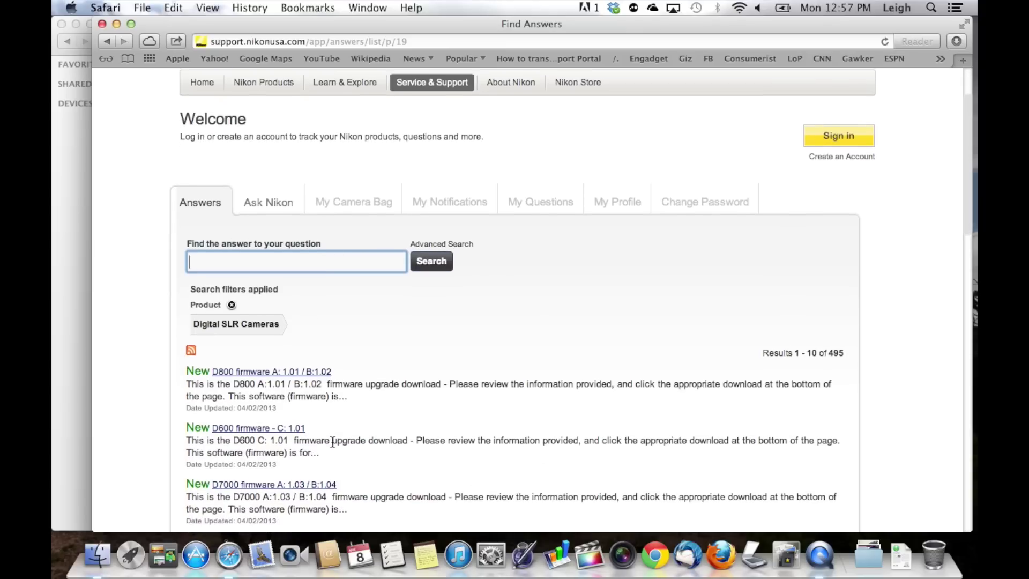
{"action": "left_click", "coordinate": [290, 429]}
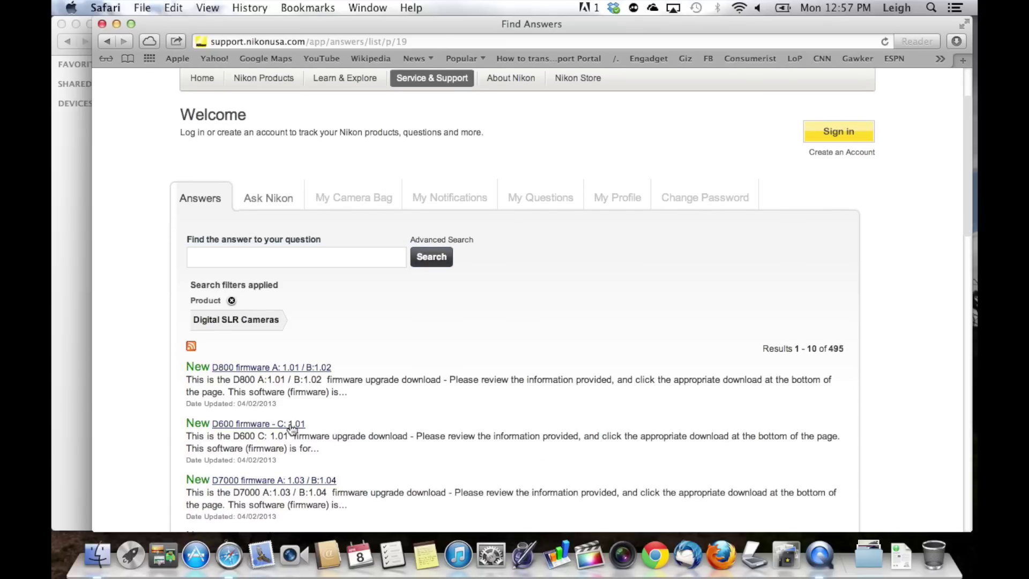
{"action": "scroll", "coordinate": [155, 451], "scroll_direction": "down", "scroll_amount": 5}
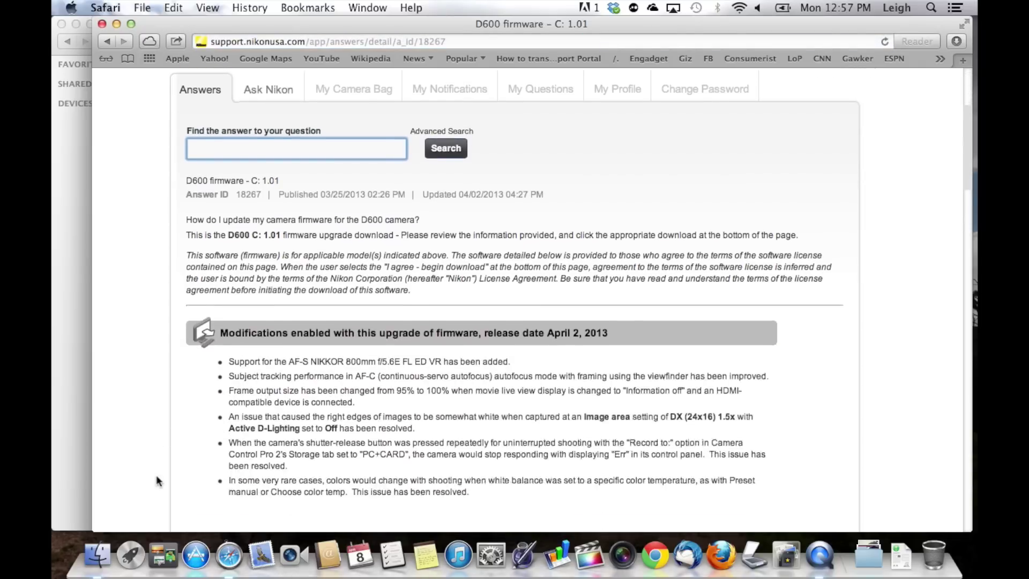
{"action": "scroll", "coordinate": [182, 437], "scroll_direction": "down", "scroll_amount": 1}
{"action": "scroll", "coordinate": [182, 440], "scroll_direction": "down", "scroll_amount": 4}
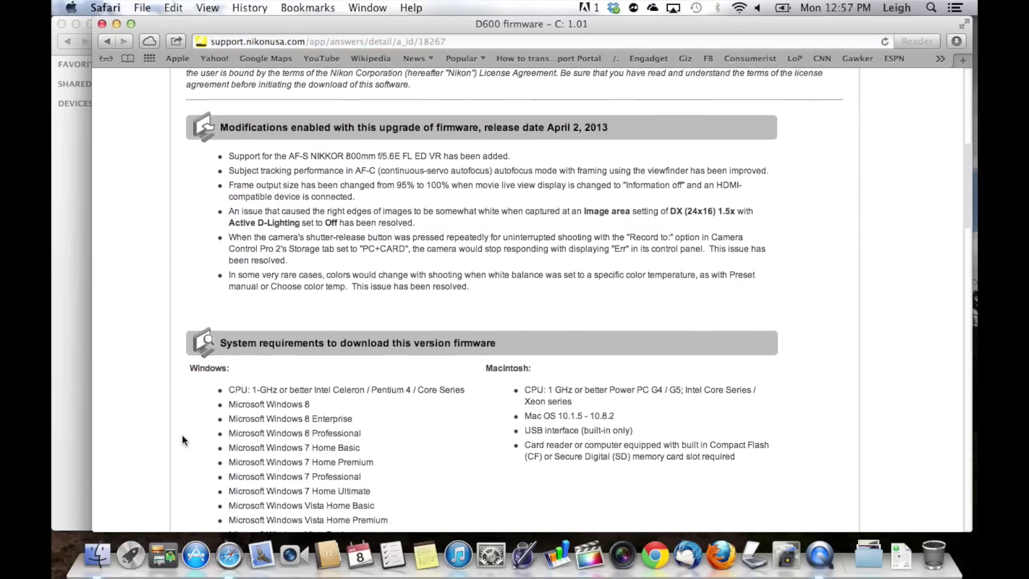
{"action": "scroll", "coordinate": [181, 441], "scroll_direction": "down", "scroll_amount": 1}
{"action": "scroll", "coordinate": [182, 440], "scroll_direction": "down", "scroll_amount": 1}
{"action": "scroll", "coordinate": [182, 440], "scroll_direction": "down", "scroll_amount": 2}
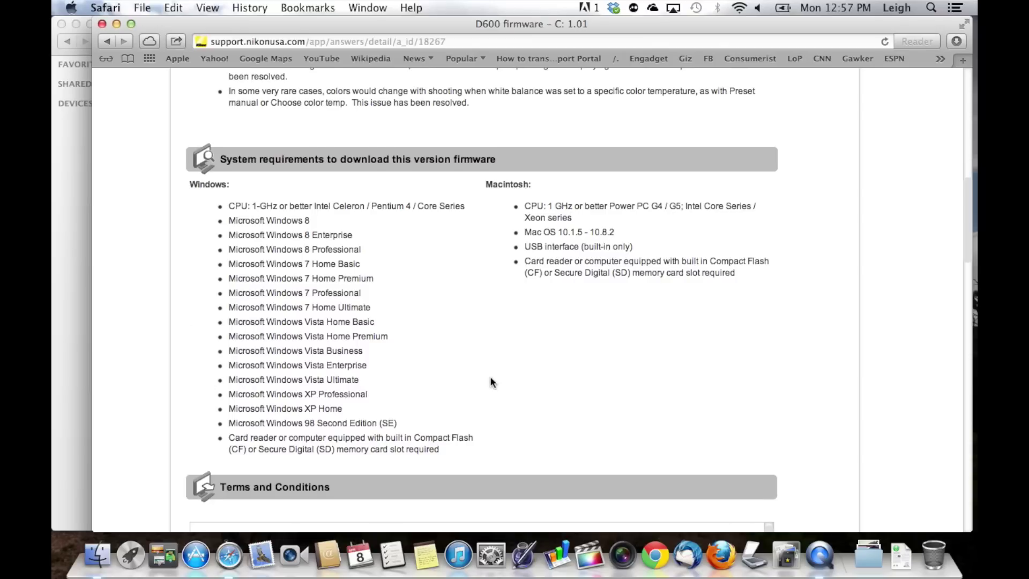
{"action": "scroll", "coordinate": [489, 382], "scroll_direction": "down", "scroll_amount": 1}
{"action": "scroll", "coordinate": [285, 379], "scroll_direction": "down", "scroll_amount": 1}
{"action": "scroll", "coordinate": [170, 470], "scroll_direction": "down", "scroll_amount": 1}
{"action": "scroll", "coordinate": [170, 471], "scroll_direction": "down", "scroll_amount": 2}
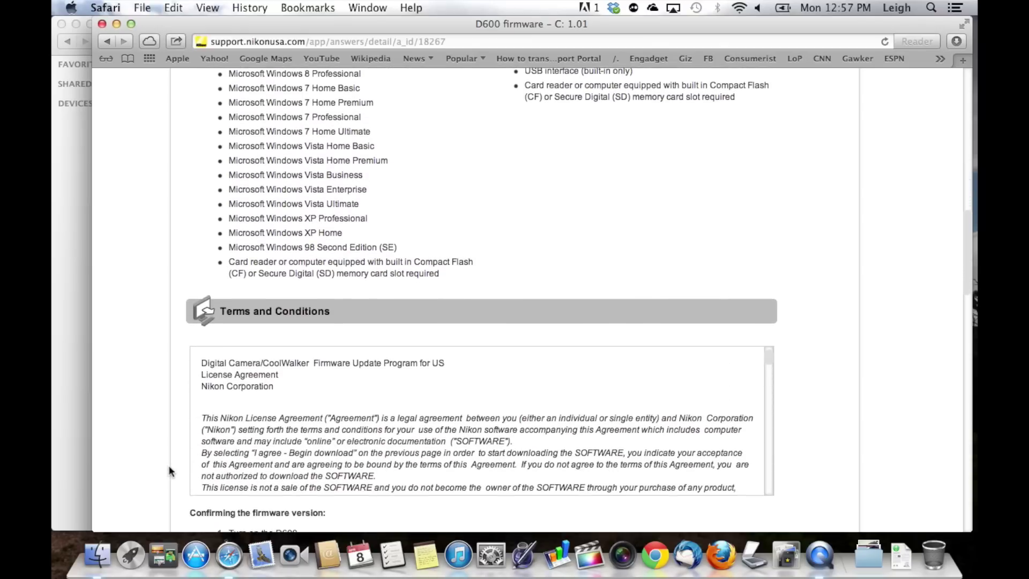
{"action": "scroll", "coordinate": [170, 470], "scroll_direction": "down", "scroll_amount": 1}
{"action": "scroll", "coordinate": [170, 471], "scroll_direction": "down", "scroll_amount": 5}
{"action": "scroll", "coordinate": [170, 471], "scroll_direction": "down", "scroll_amount": 1}
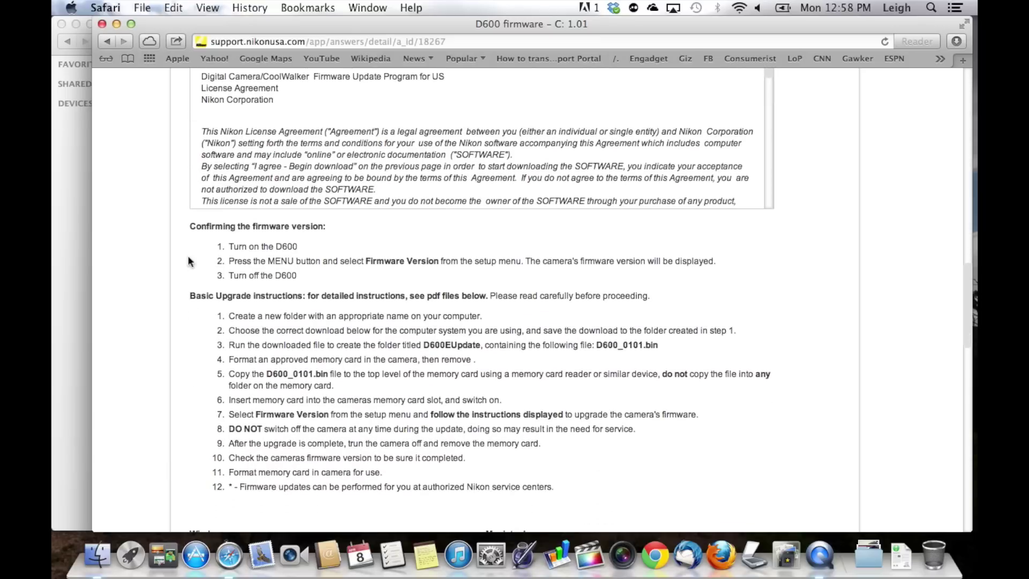
{"action": "scroll", "coordinate": [178, 487], "scroll_direction": "down", "scroll_amount": 1}
{"action": "scroll", "coordinate": [178, 488], "scroll_direction": "down", "scroll_amount": 3}
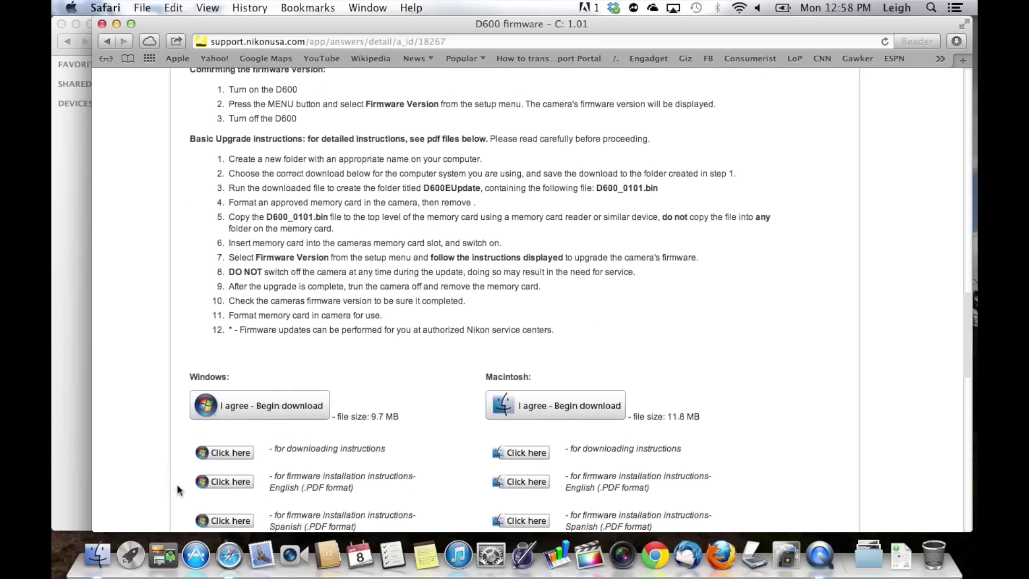
{"action": "scroll", "coordinate": [177, 489], "scroll_direction": "down", "scroll_amount": 2}
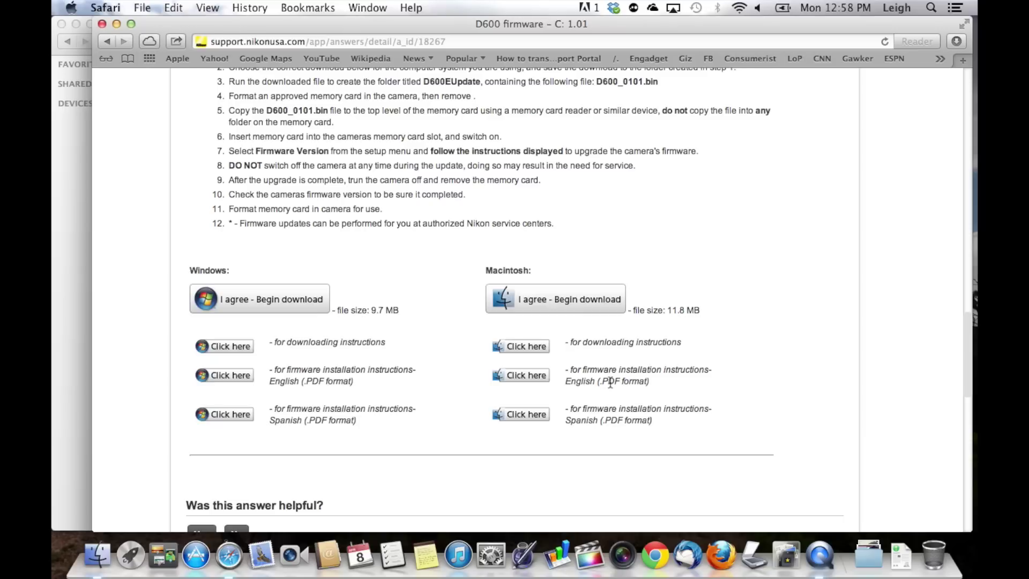
Agree to download the Macintosh D600 firmware, then open F-D600-V101M.dmg from Downloads.
{"action": "left_click", "coordinate": [565, 304]}
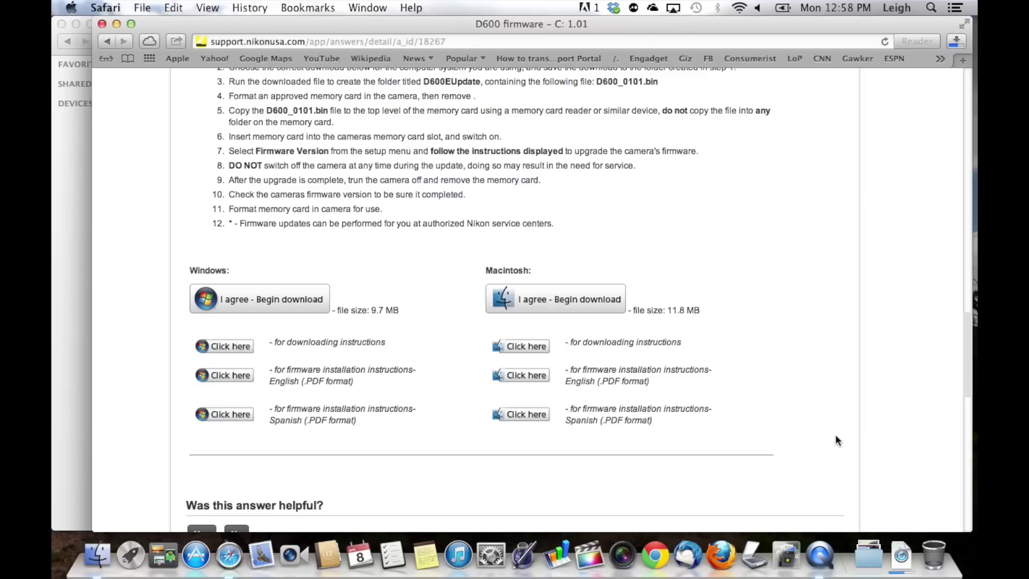
{"action": "left_click", "coordinate": [901, 552]}
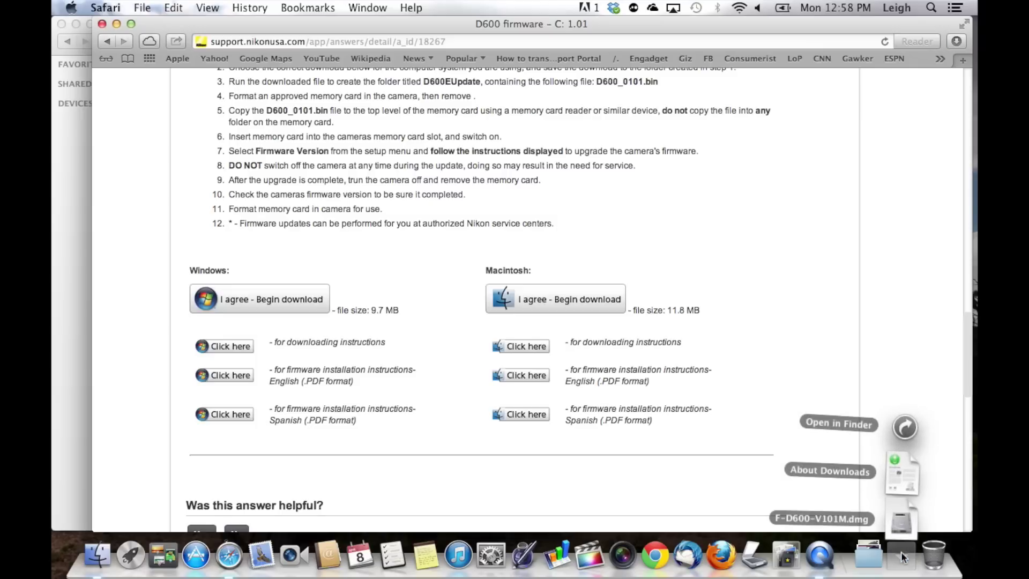
{"action": "left_click", "coordinate": [902, 523]}
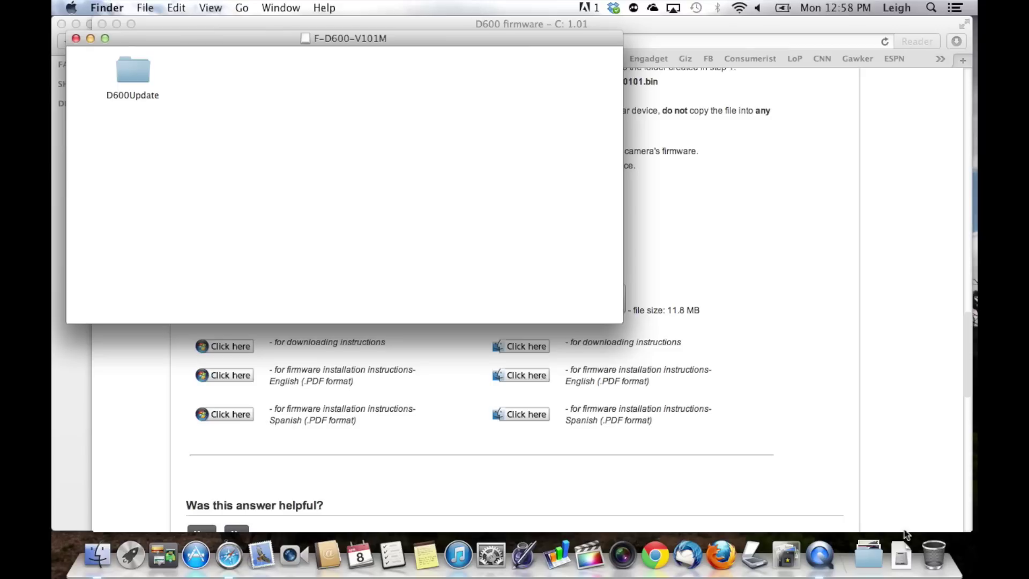
Open D600Update and put D600_0101.bin in the NIKON D600 card's root beside DCIM.
{"action": "double_click", "coordinate": [149, 81]}
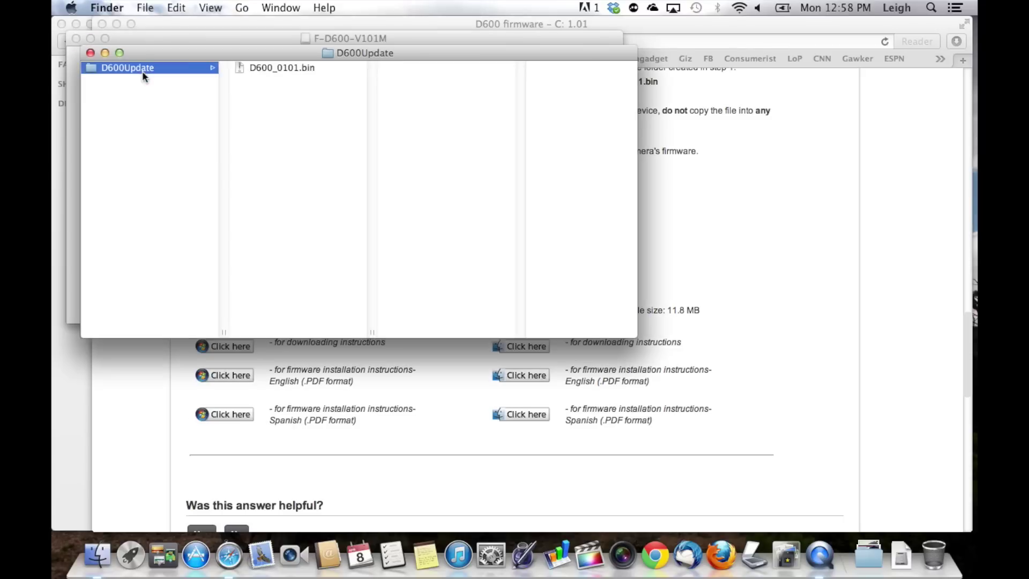
{"action": "left_click", "coordinate": [264, 69]}
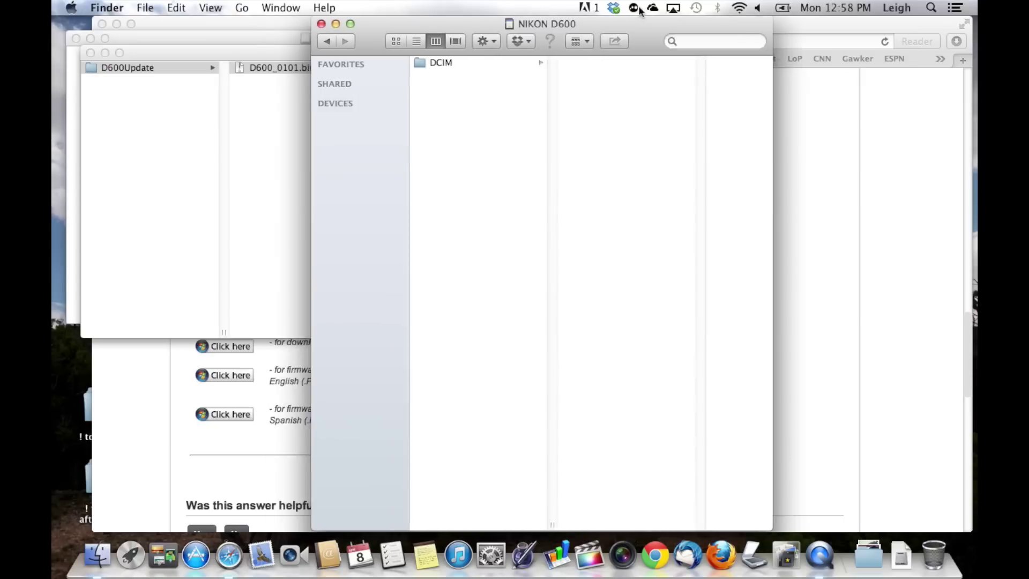
{"action": "left_click_drag", "start_coordinate": [380, 25], "coordinate": [833, 17]}
{"action": "left_click", "coordinate": [393, 73]}
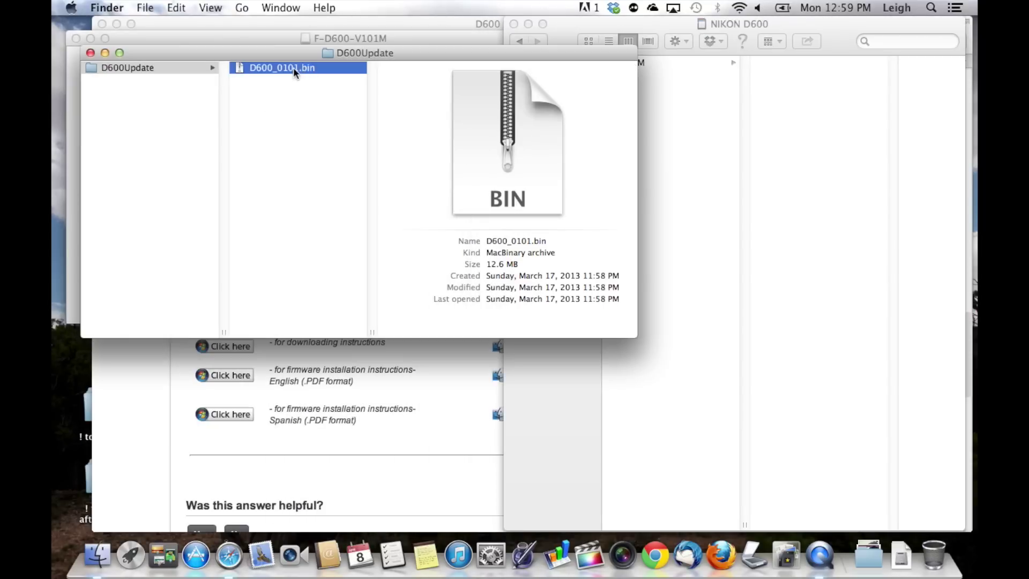
{"action": "left_click_drag", "start_coordinate": [293, 67], "coordinate": [686, 245]}
{"action": "left_click", "coordinate": [686, 246]}
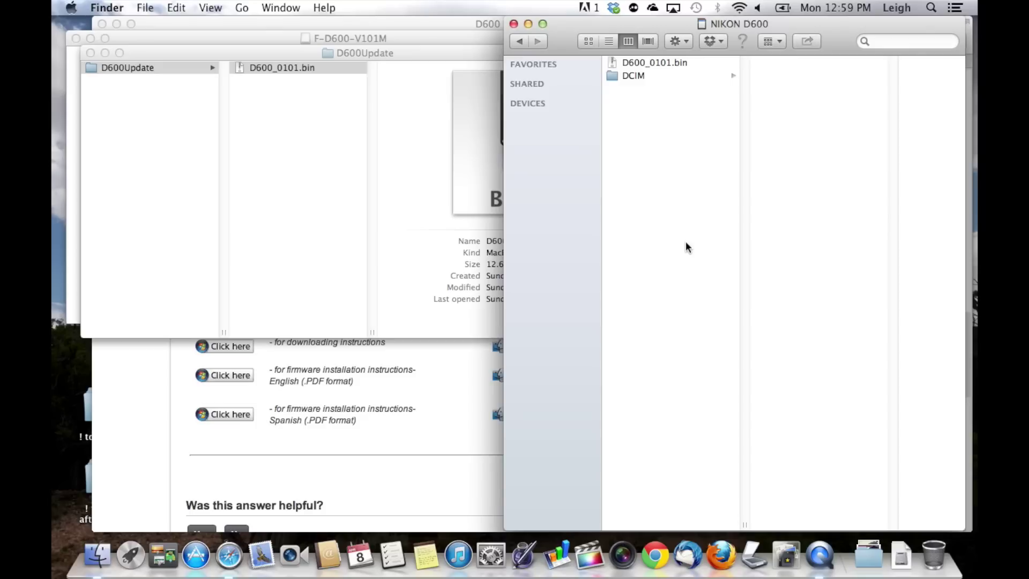